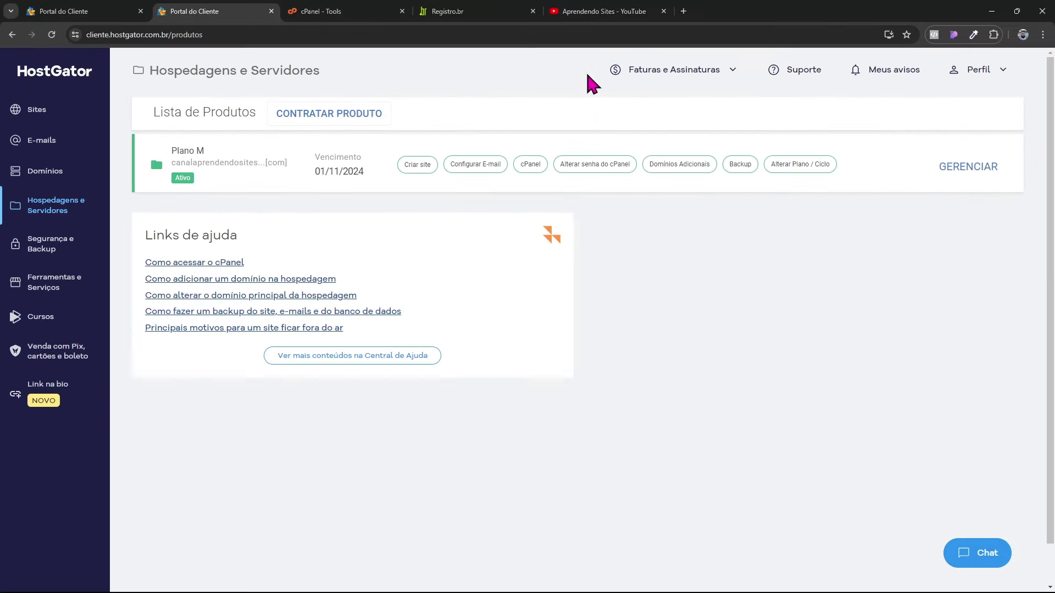
{"action": "left_click", "coordinate": [603, 11]}
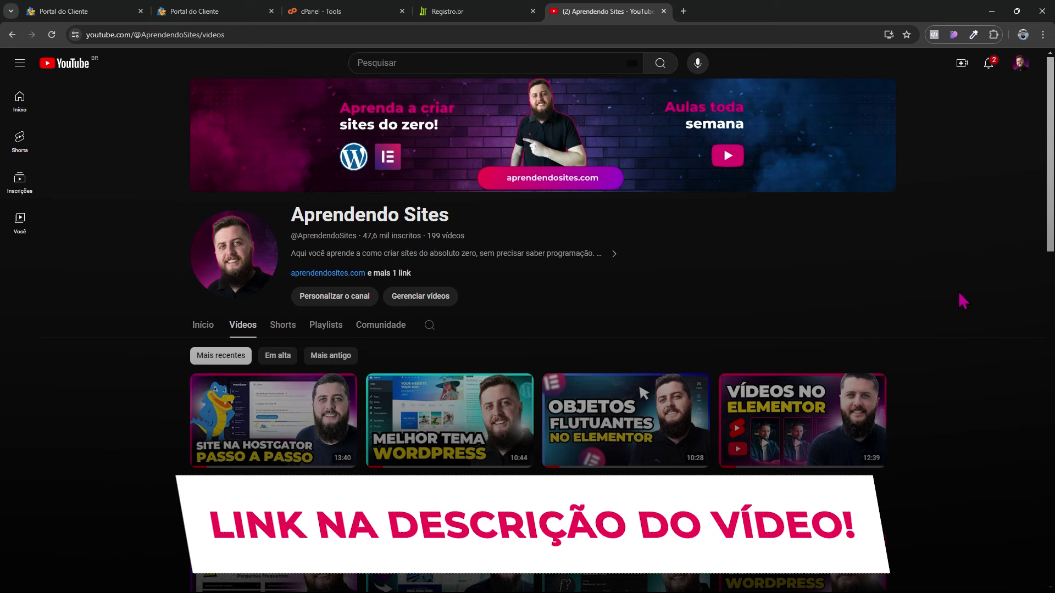
{"action": "left_click", "coordinate": [253, 10]}
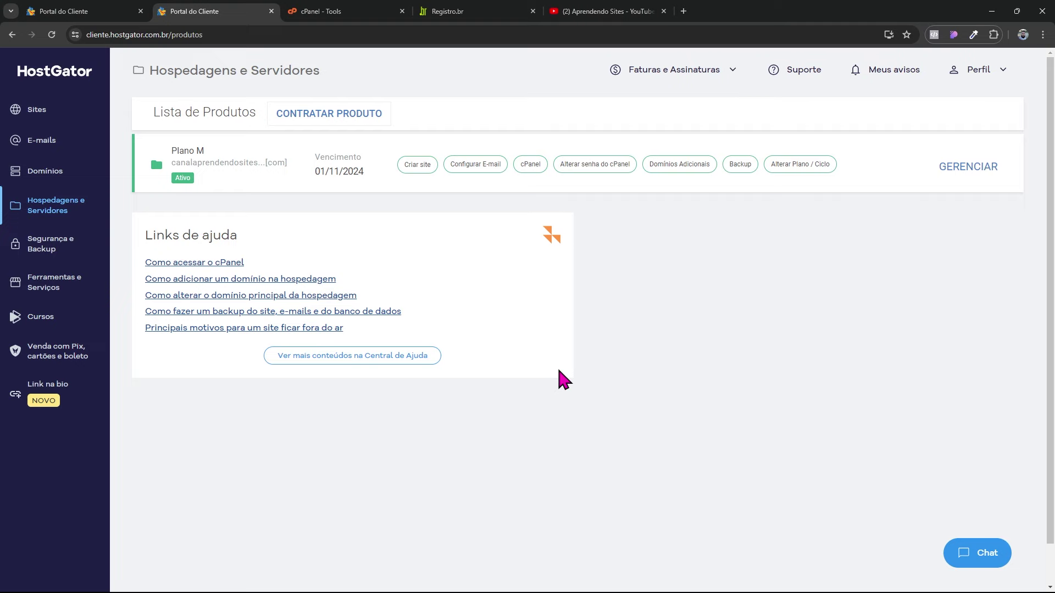
{"action": "left_click", "coordinate": [129, 11]}
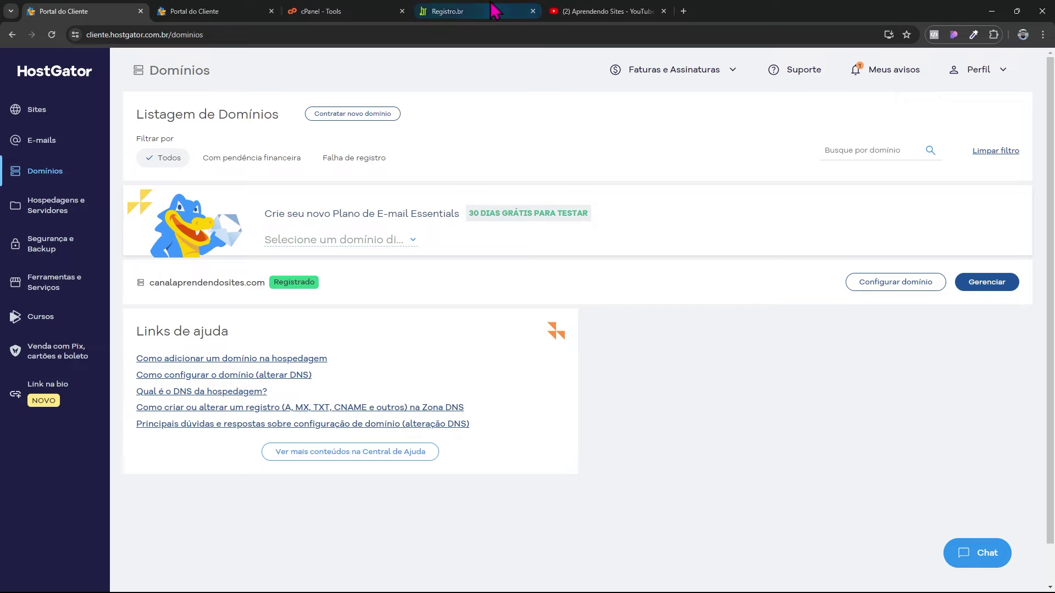
{"action": "left_click", "coordinate": [447, 11]}
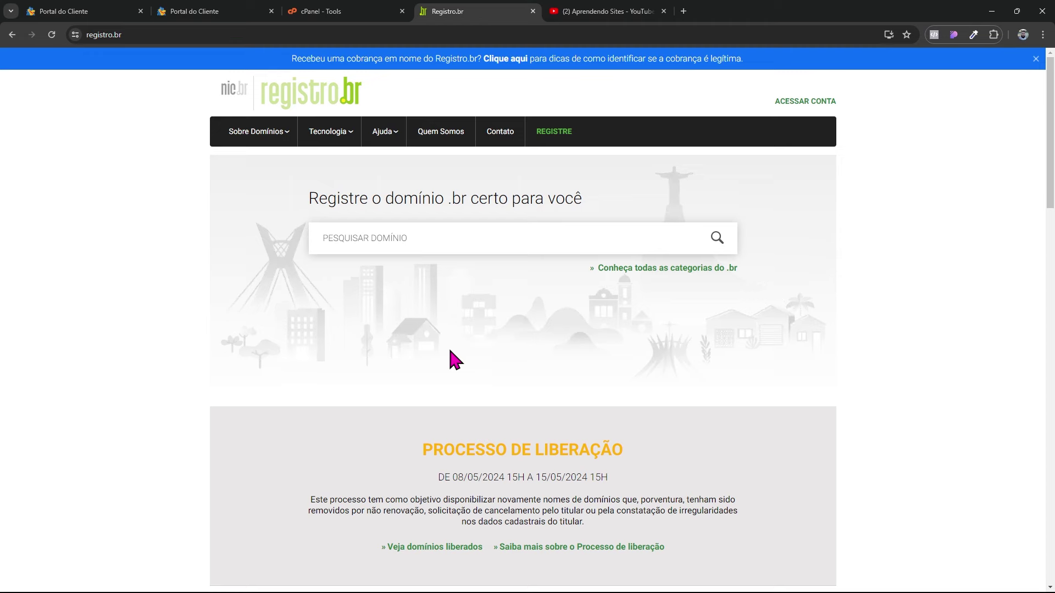
{"action": "left_click", "coordinate": [607, 11]}
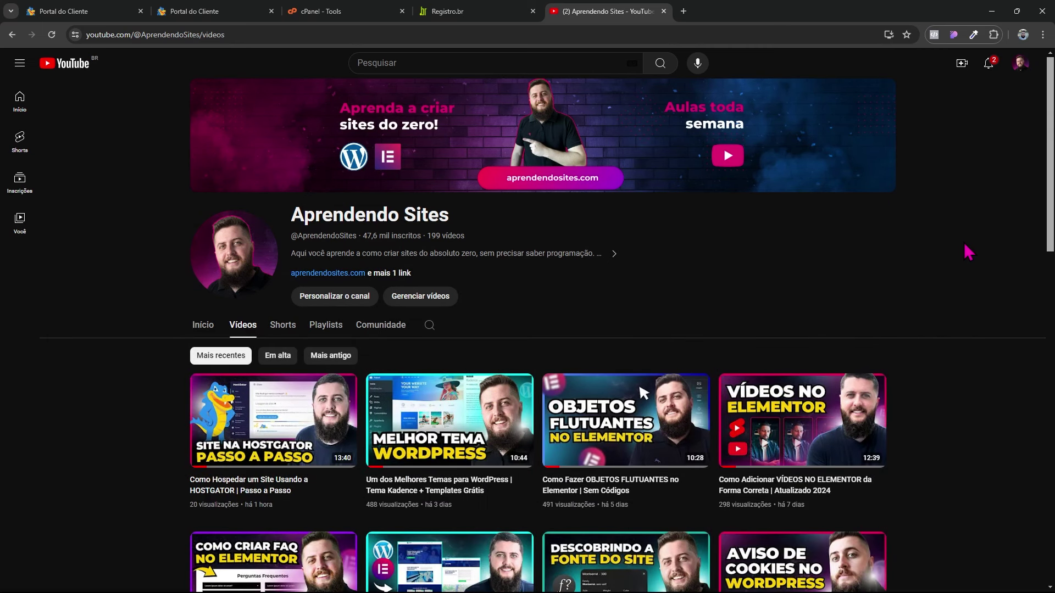
Step: Go from the HostGator portal's list of hosted sites to the cPanel of canalaprendendosites.com
{"action": "left_click", "coordinate": [207, 11]}
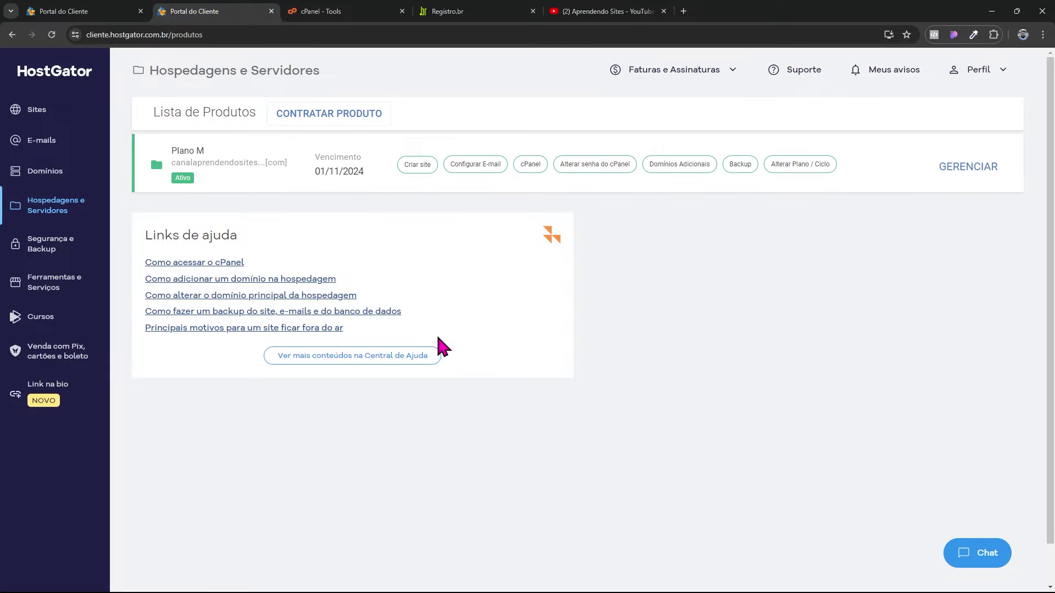
{"action": "left_click", "coordinate": [47, 118]}
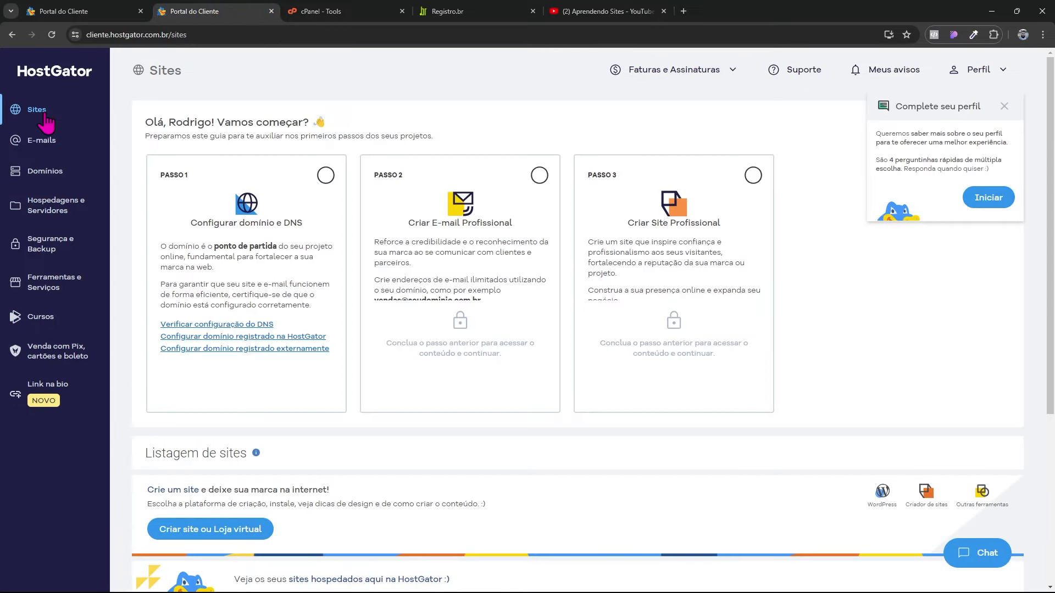
{"action": "left_click", "coordinate": [1004, 106]}
{"action": "scroll", "coordinate": [549, 362], "scroll_direction": "down", "scroll_amount": 3}
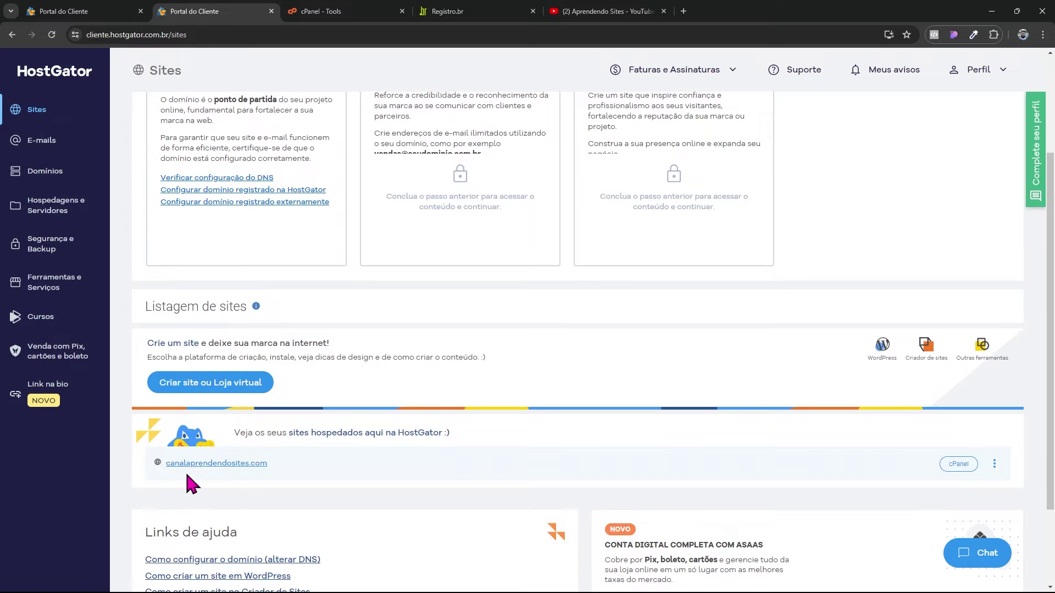
{"action": "scroll", "coordinate": [275, 456], "scroll_direction": "down", "scroll_amount": 2}
{"action": "left_click", "coordinate": [956, 354]}
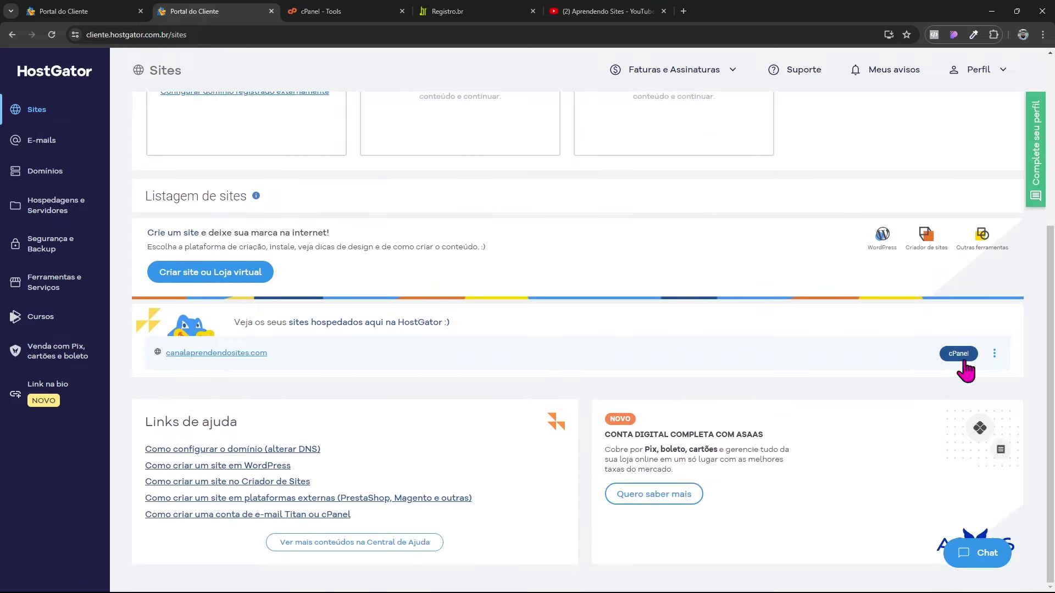
{"action": "left_click", "coordinate": [306, 13]}
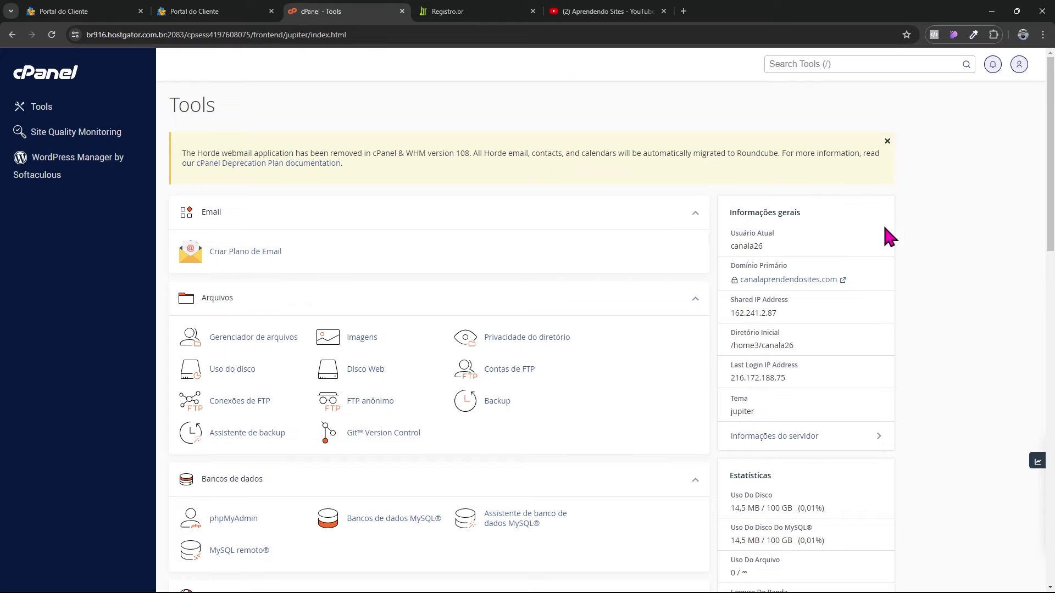
Step: Examine the cPanel tools page, including the general information, statistics, and the file, database and domain sections
{"action": "scroll", "coordinate": [887, 240], "scroll_direction": "down", "scroll_amount": 3}
{"action": "double_click", "coordinate": [743, 265]}
{"action": "left_click", "coordinate": [743, 267]}
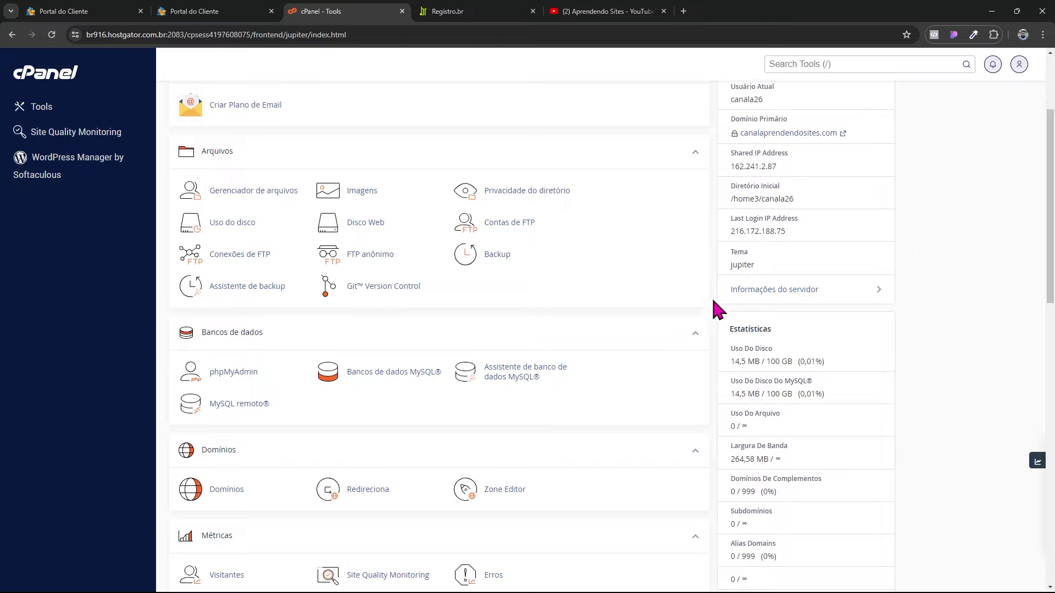
{"action": "scroll", "coordinate": [236, 451], "scroll_direction": "down", "scroll_amount": 3}
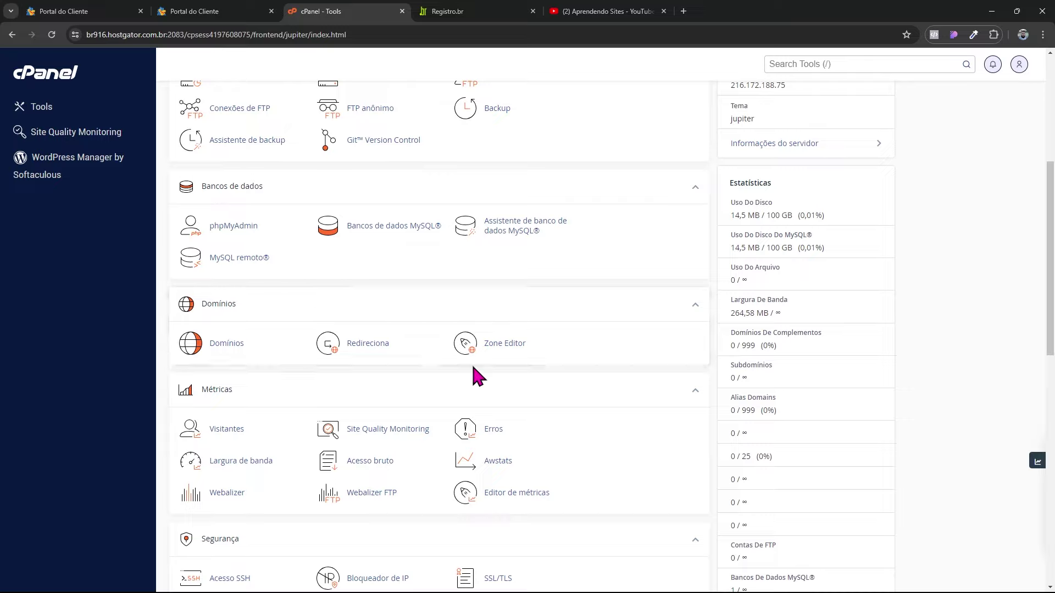
{"action": "scroll", "coordinate": [631, 419], "scroll_direction": "up", "scroll_amount": 5}
{"action": "scroll", "coordinate": [689, 401], "scroll_direction": "down", "scroll_amount": 8}
{"action": "scroll", "coordinate": [671, 394], "scroll_direction": "up", "scroll_amount": 2}
{"action": "scroll", "coordinate": [672, 393], "scroll_direction": "up", "scroll_amount": 1}
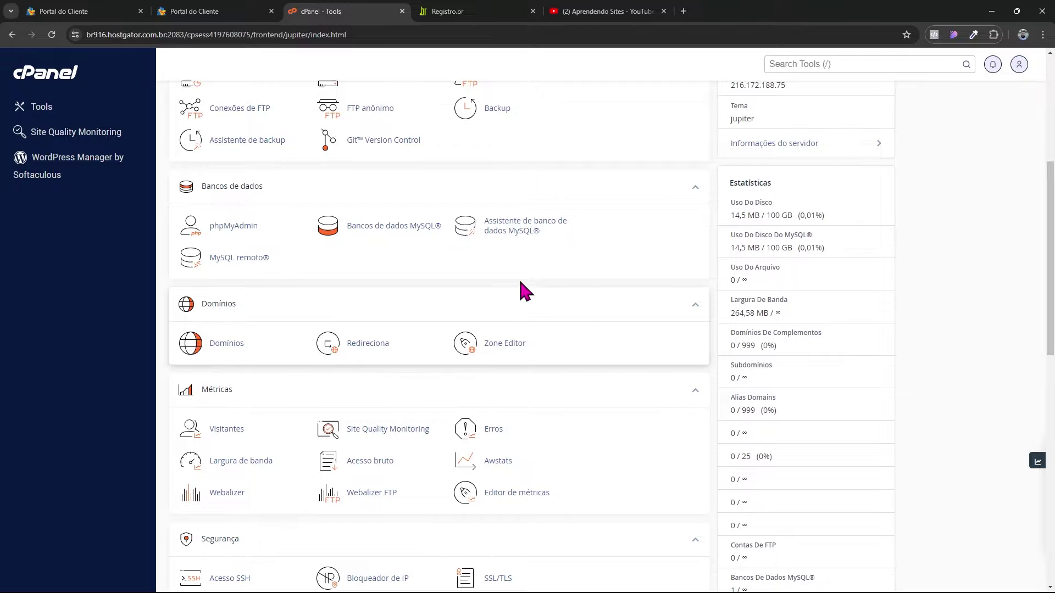
{"action": "key", "text": "F5"}
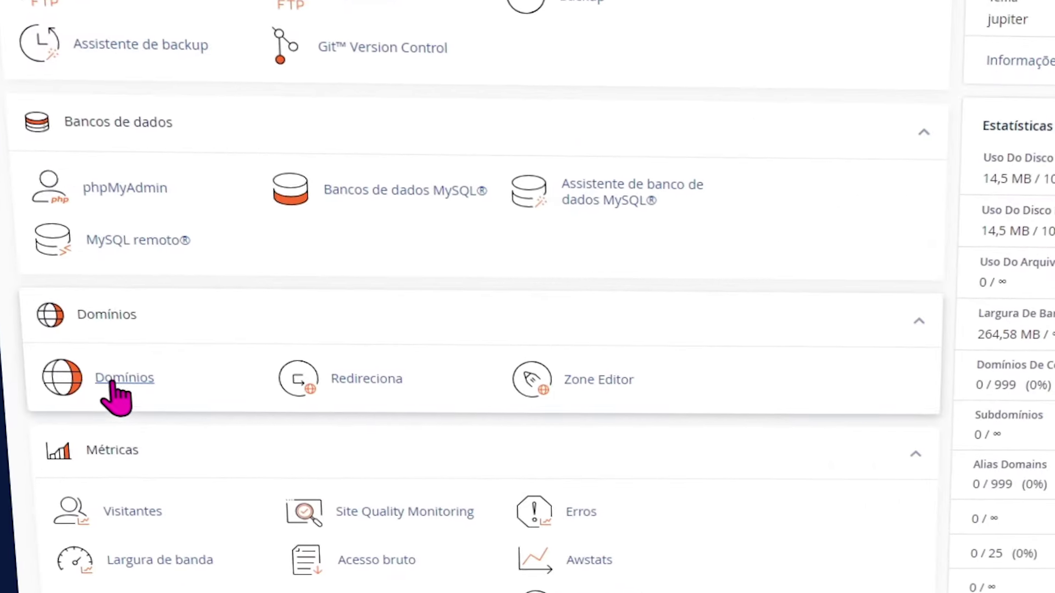
Step: Create a new domain sitedorodrigo.com in the hosting account with its own document root and submit it
{"action": "left_click", "coordinate": [70, 384]}
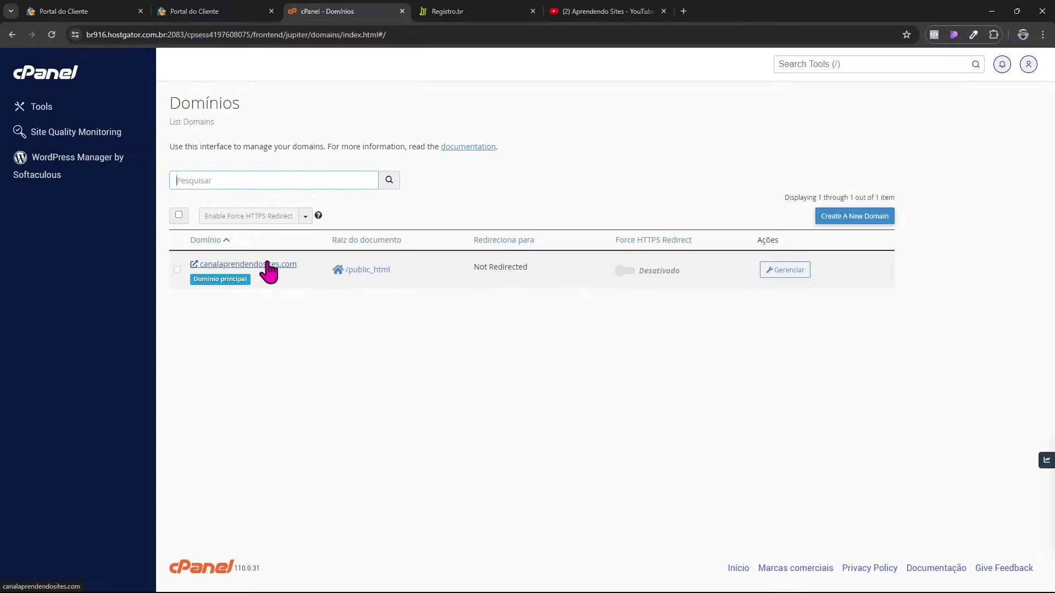
{"action": "left_click", "coordinate": [860, 221]}
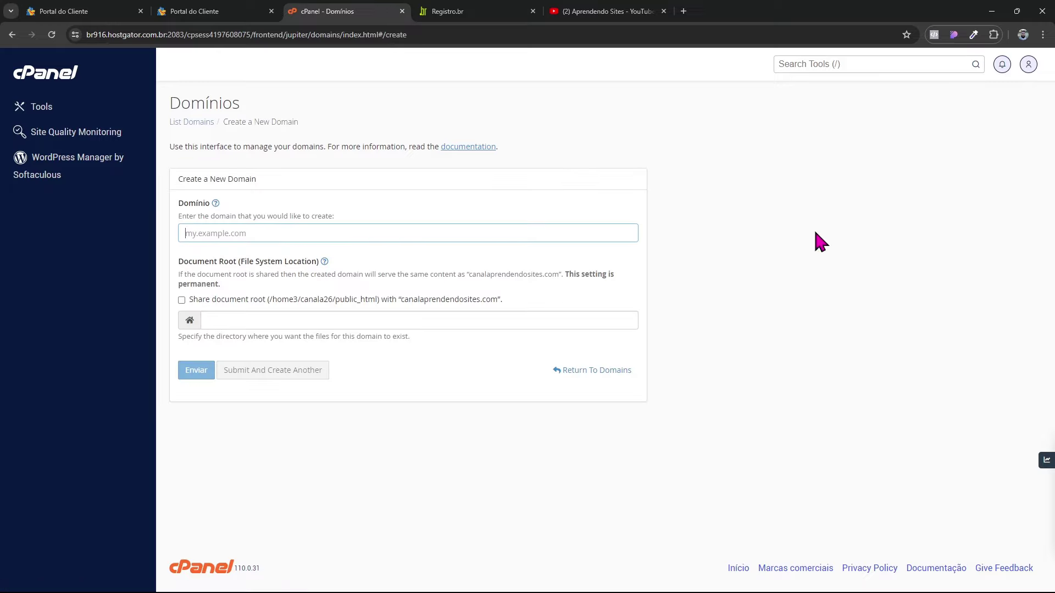
{"action": "type", "text": "sitedo"}
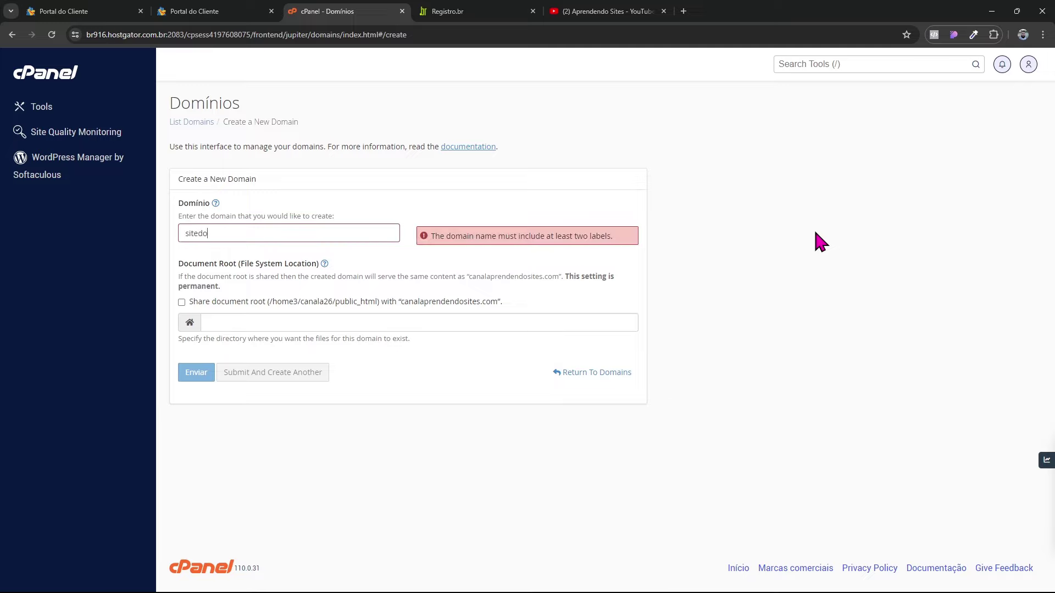
{"action": "type", "text": "rodrigo.com"}
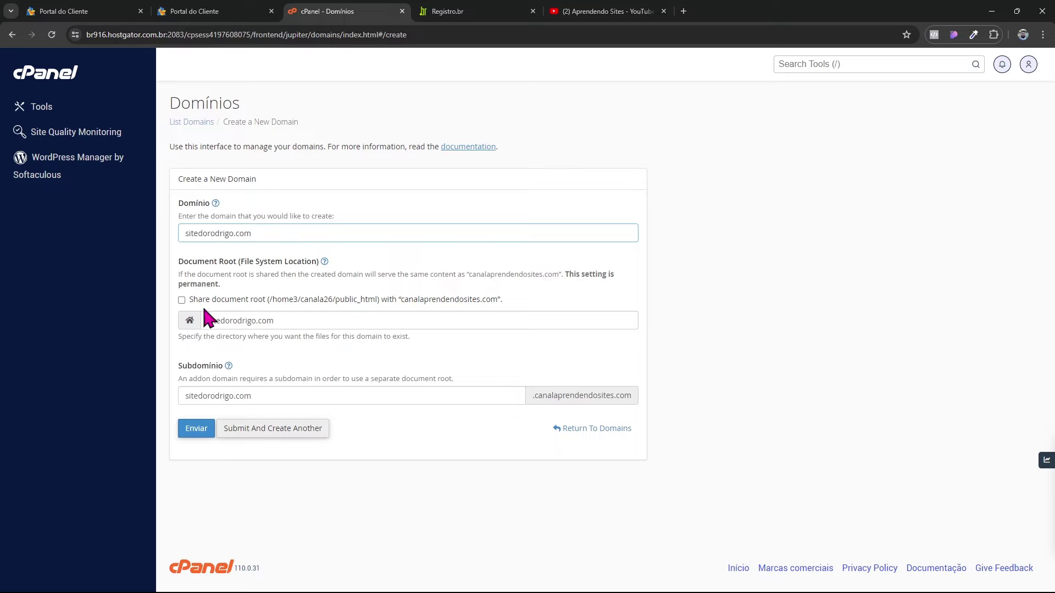
{"action": "left_click", "coordinate": [200, 434]}
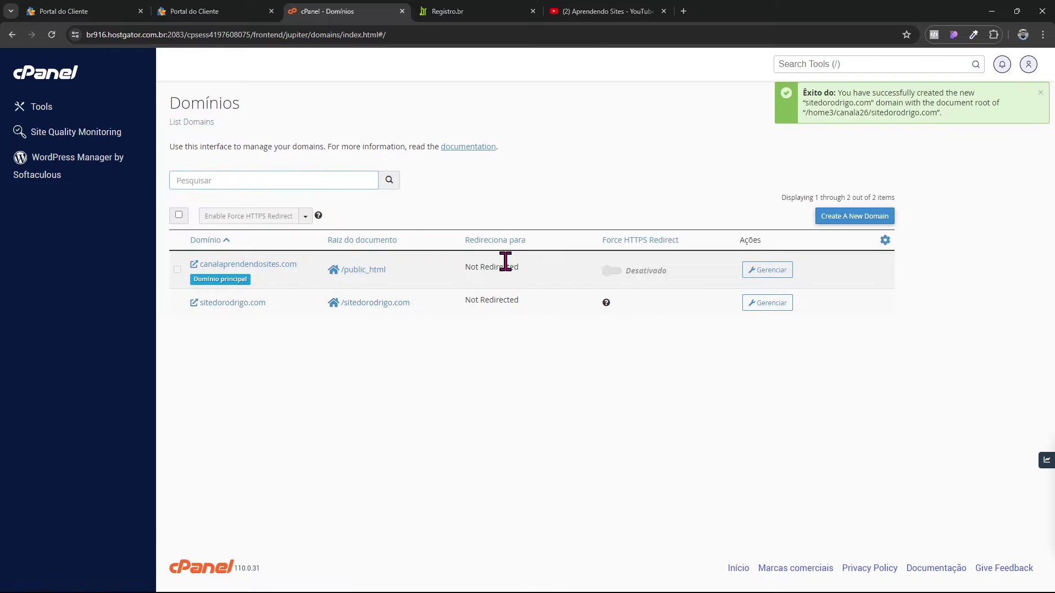
Step: Return to the cPanel tools and open the WordPress installation form in Softaculous
{"action": "left_click", "coordinate": [31, 77]}
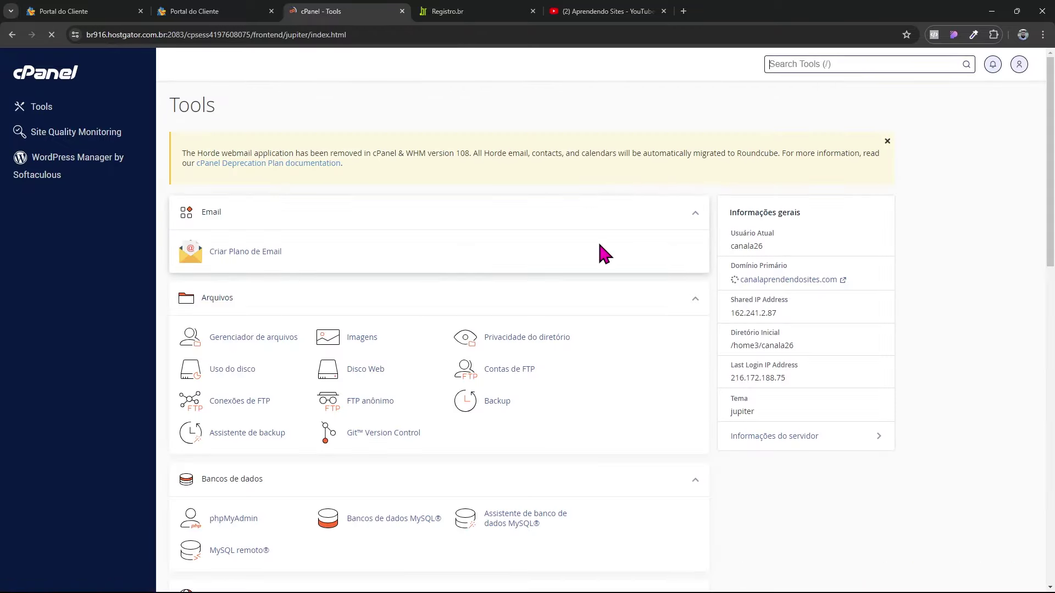
{"action": "scroll", "coordinate": [596, 252], "scroll_direction": "down", "scroll_amount": 15}
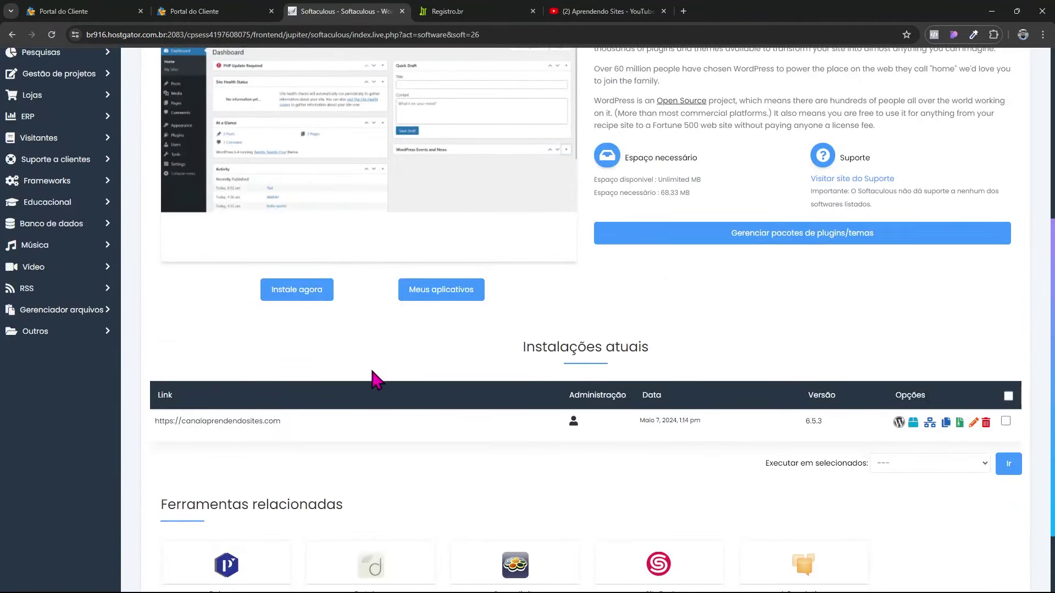
{"action": "left_click", "coordinate": [297, 290]}
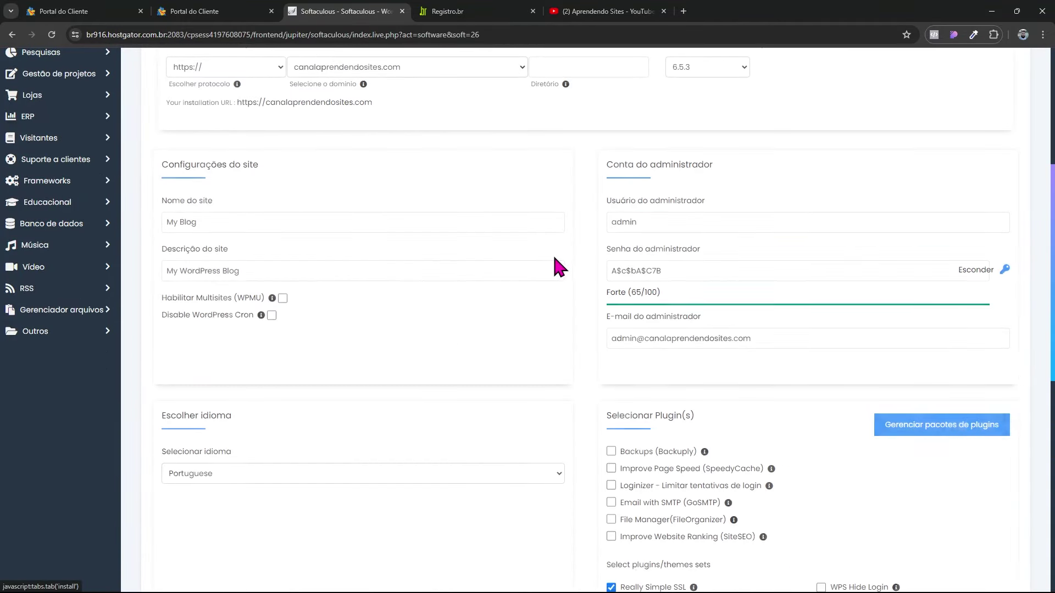
Step: Choose sitedorodrigo.com as the WordPress installation domain with the directory left empty, and look through the remaining form settings
{"action": "scroll", "coordinate": [550, 256], "scroll_direction": "up", "scroll_amount": 3}
{"action": "left_click", "coordinate": [347, 213]}
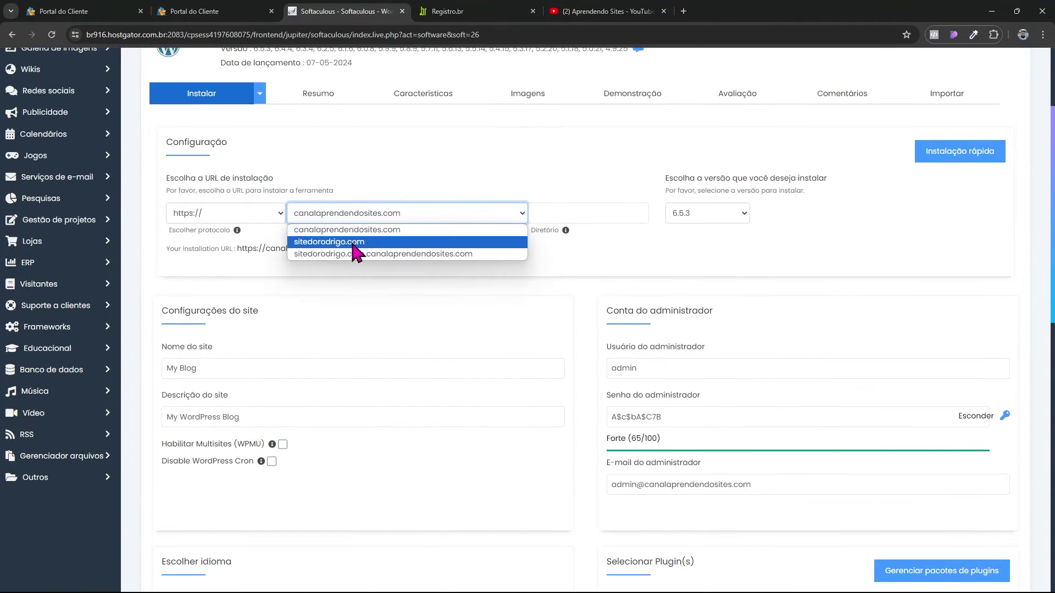
{"action": "left_click", "coordinate": [357, 240]}
{"action": "key", "text": "Tab"}
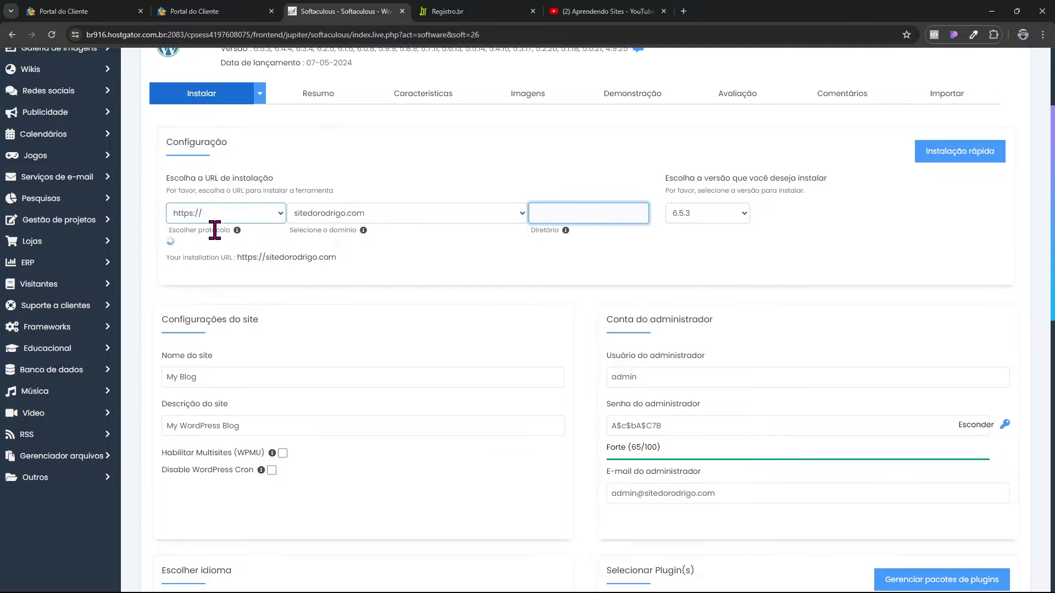
{"action": "scroll", "coordinate": [607, 304], "scroll_direction": "down", "scroll_amount": 12}
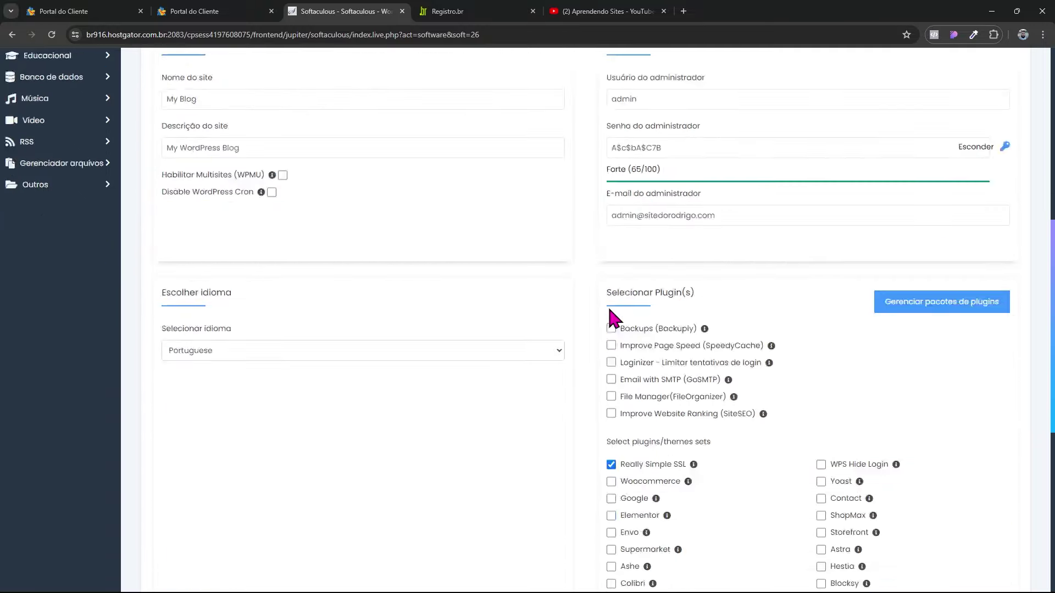
{"action": "left_click", "coordinate": [582, 437]}
{"action": "scroll", "coordinate": [580, 363], "scroll_direction": "up", "scroll_amount": 3}
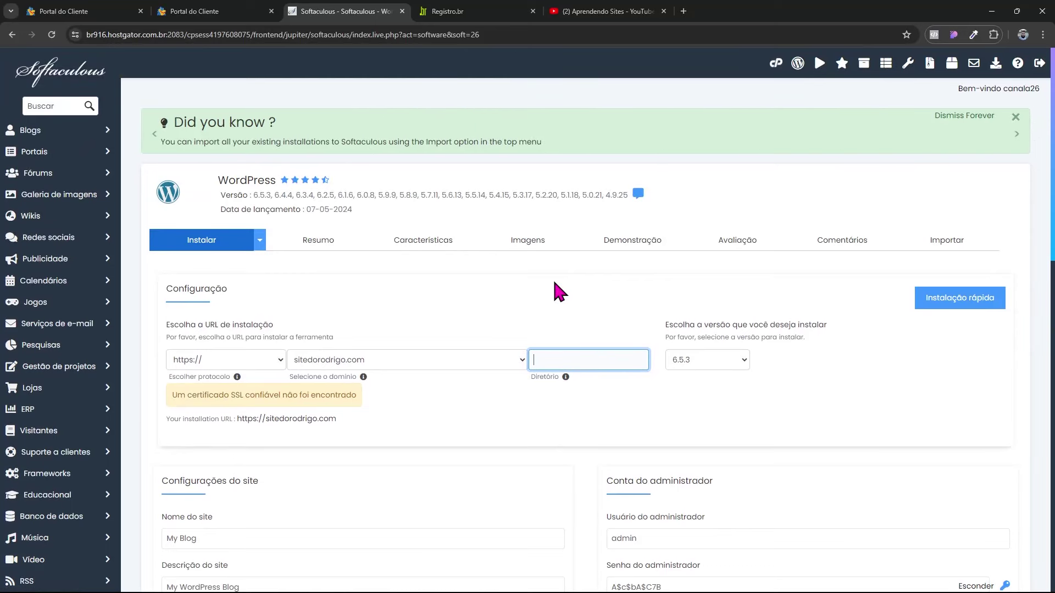
{"action": "left_click", "coordinate": [479, 12]}
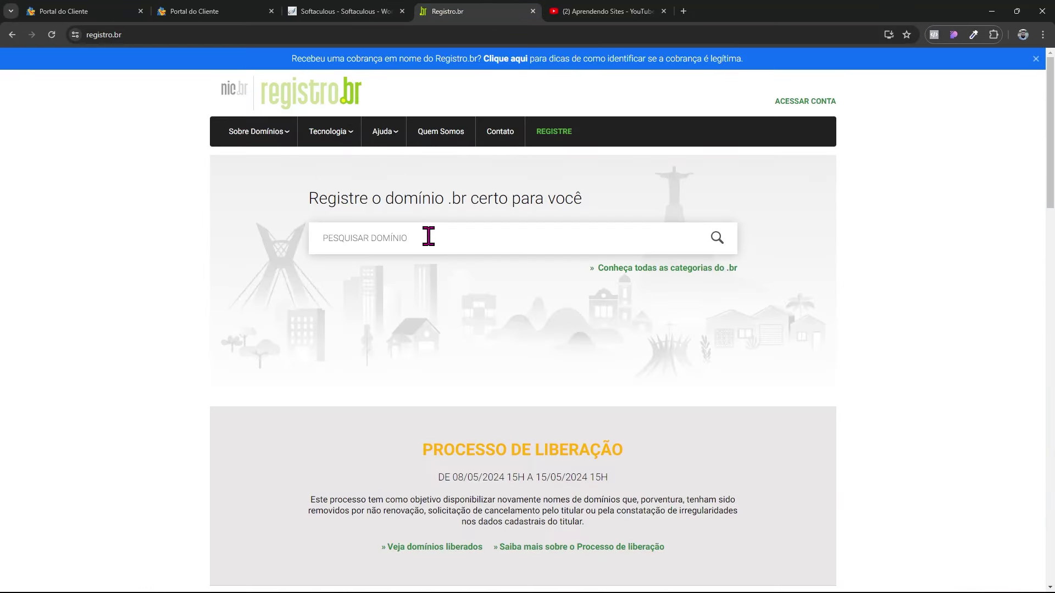
{"action": "left_click", "coordinate": [582, 11]}
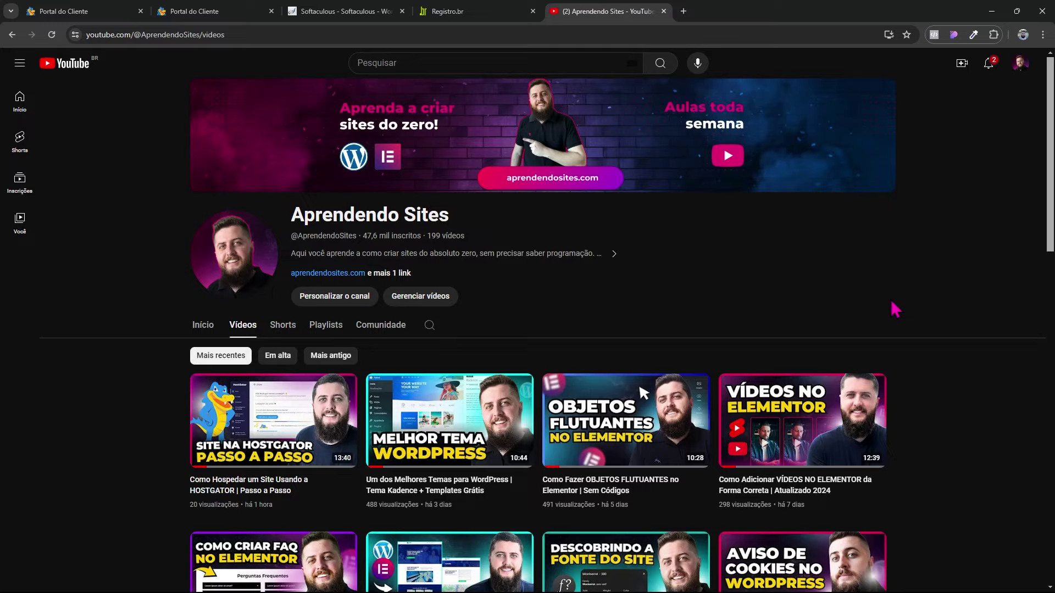